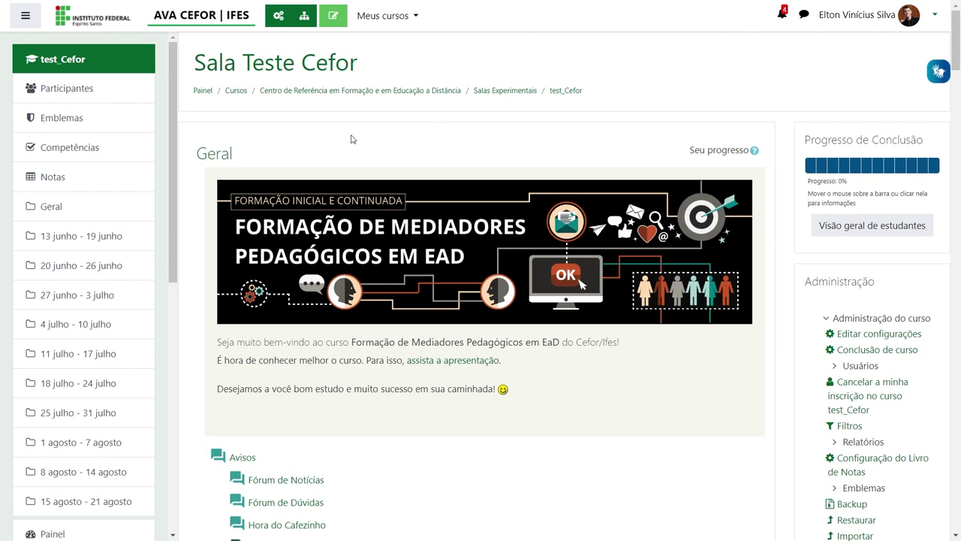
Open the course settings of Sala Teste Cefor and set the course visibility to Mostrar
click(275, 17)
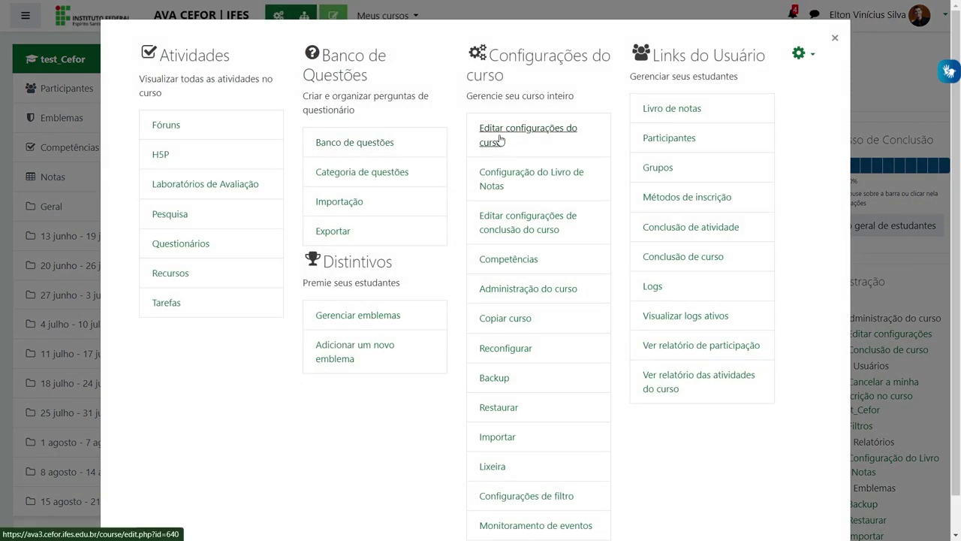
click(505, 139)
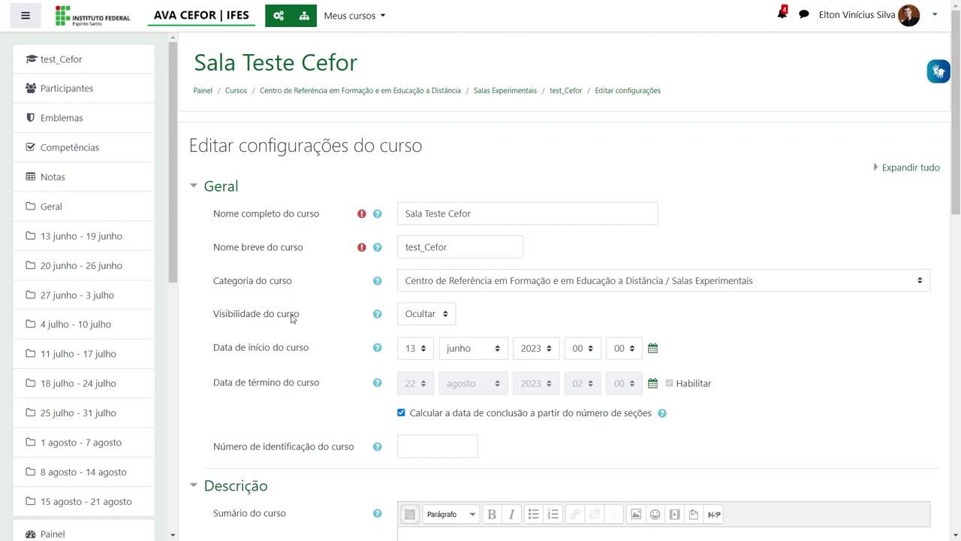
click(420, 315)
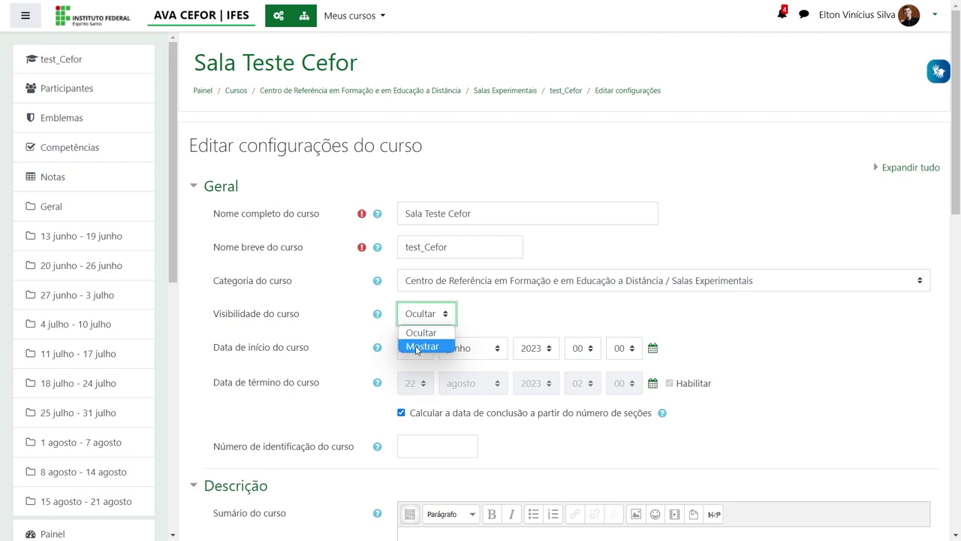
click(417, 347)
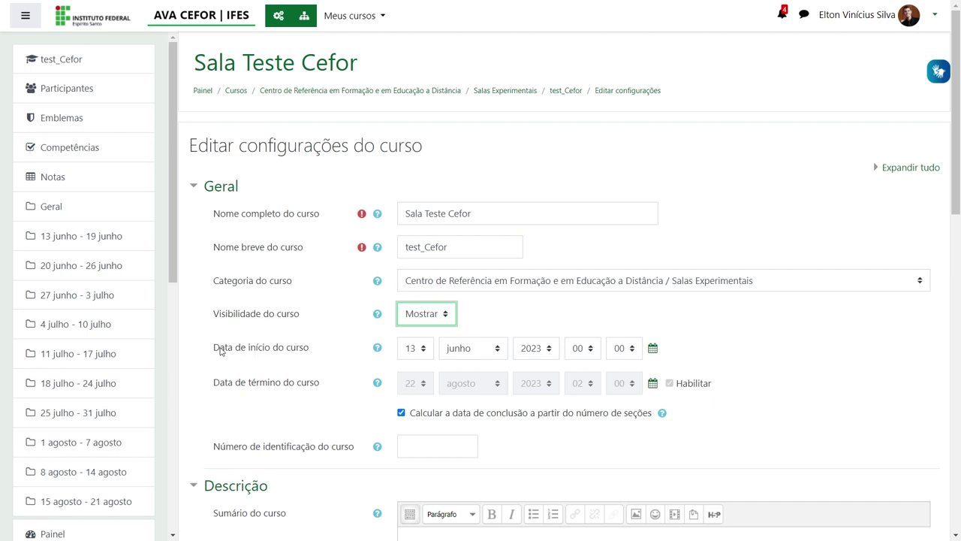
Set the year of the course start date to 2025
click(535, 350)
scroll(534, 316, down, 2)
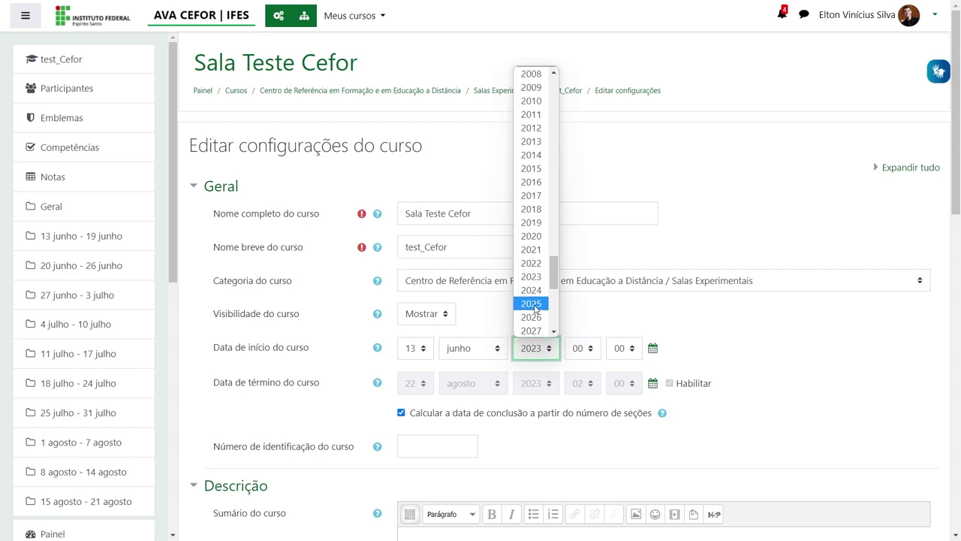
click(531, 303)
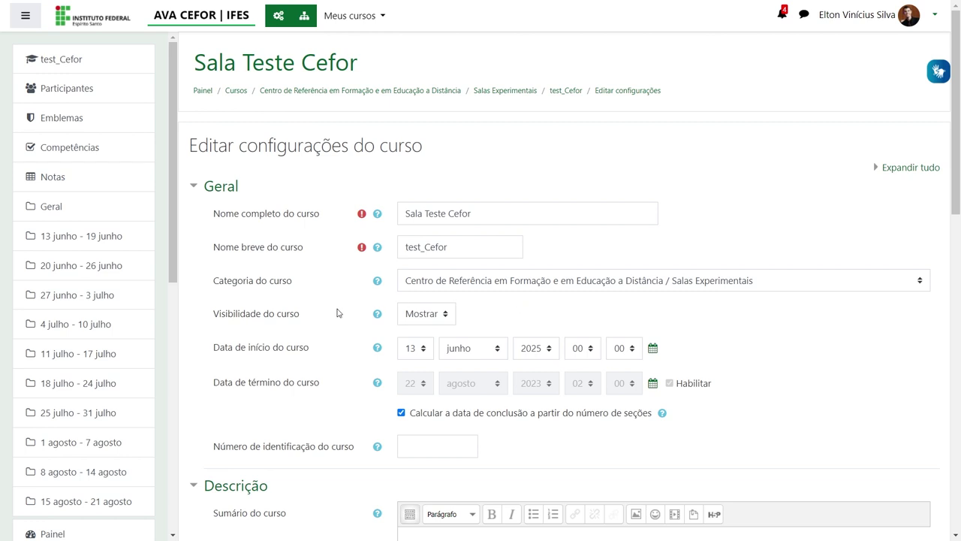
Expand the Formato de curso settings, examine the available course formats, and review the course dates
scroll(339, 310, down, 5)
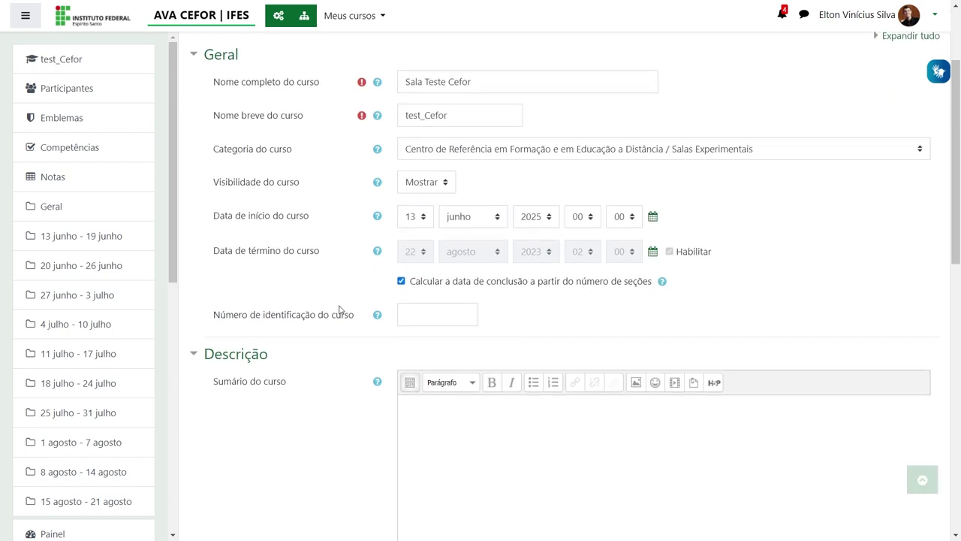
scroll(342, 308, down, 6)
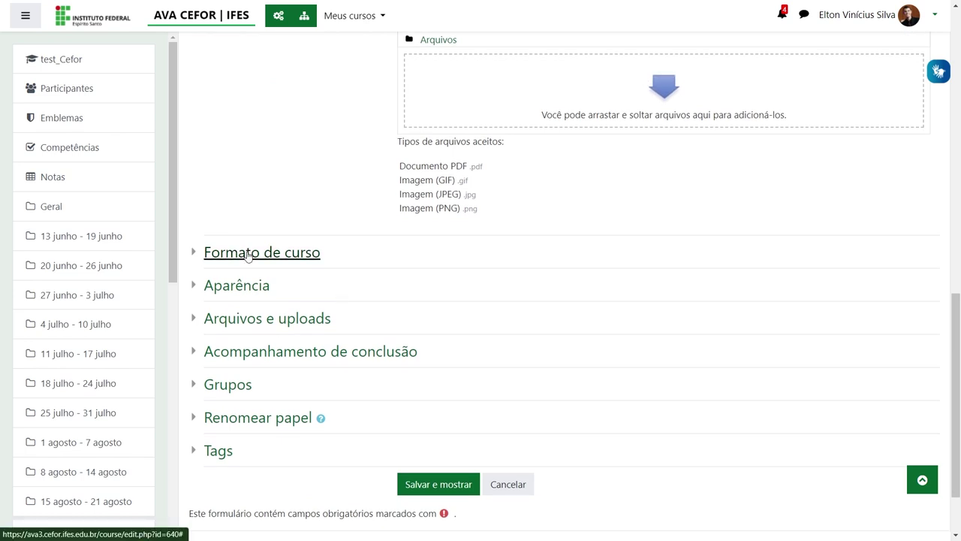
click(246, 252)
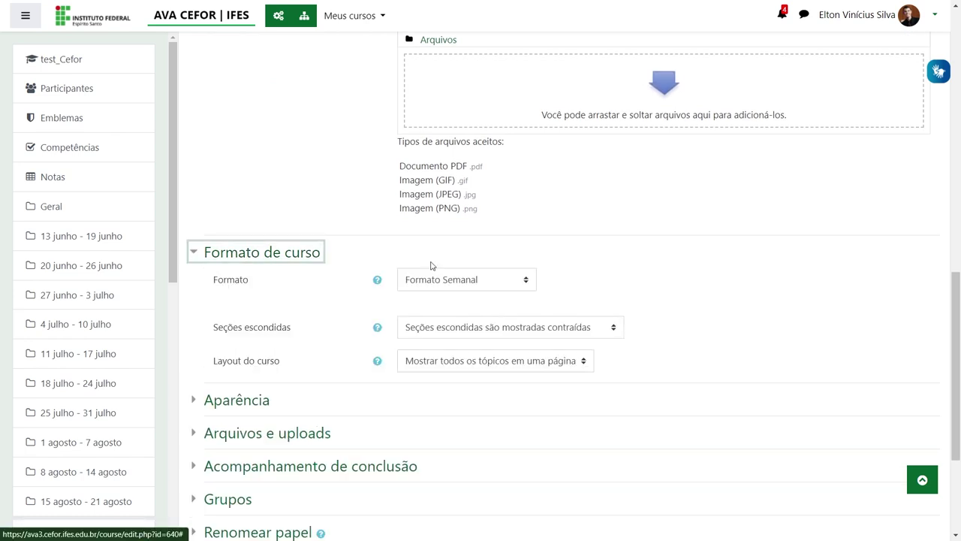
click(222, 282)
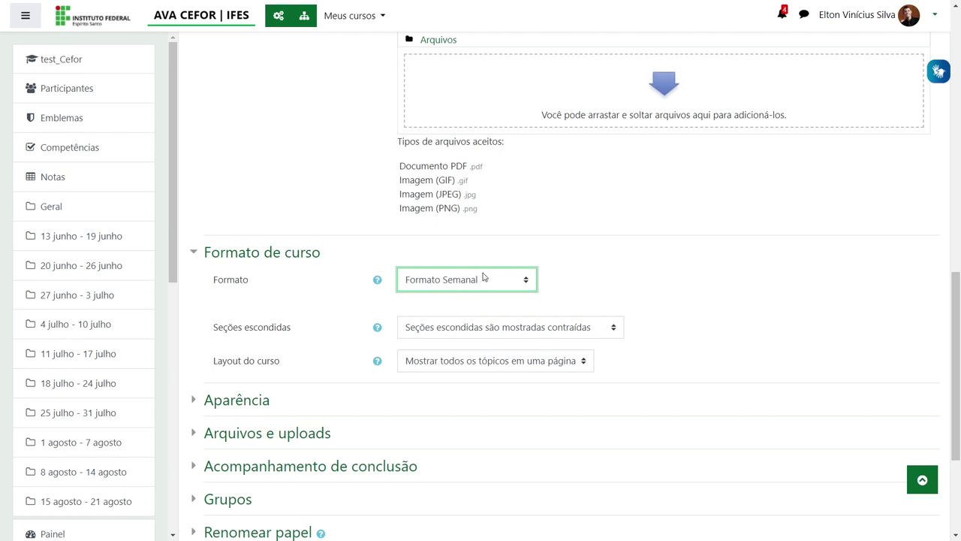
click(489, 283)
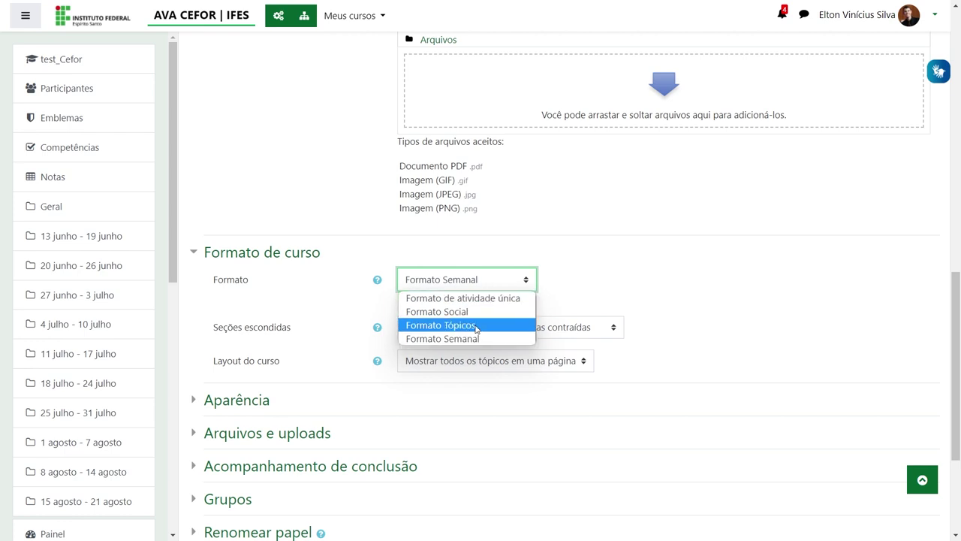
click(583, 296)
click(474, 284)
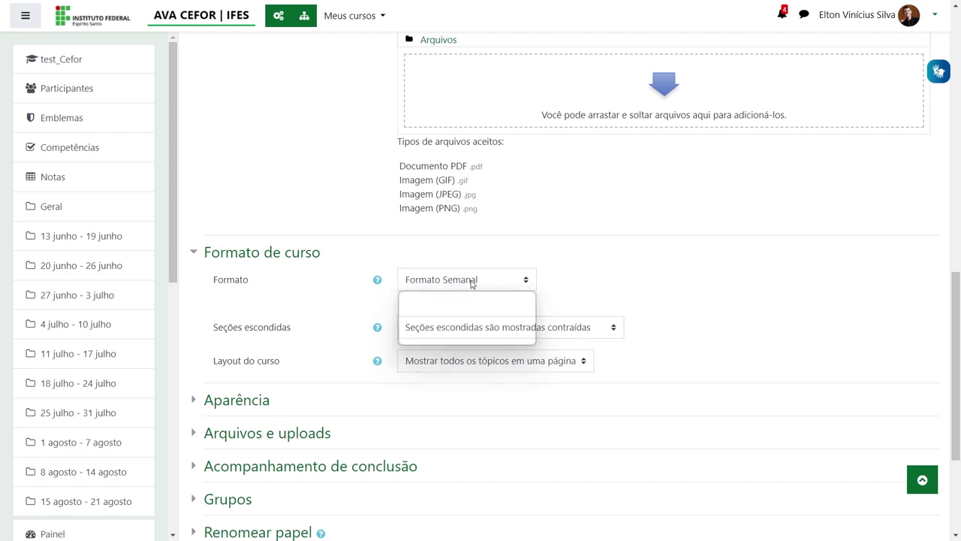
click(564, 256)
click(564, 255)
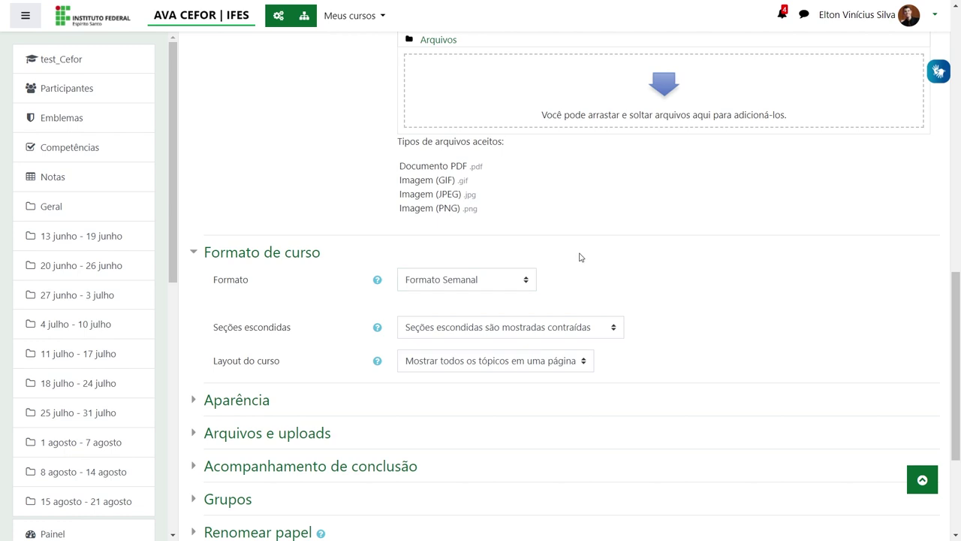
scroll(307, 233, up, 10)
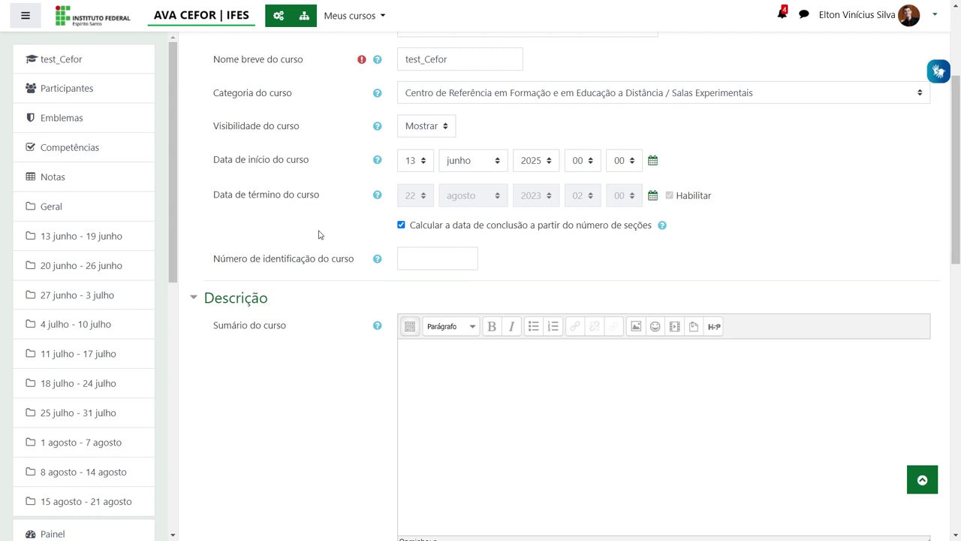
Set the group mode in the Grupos settings to Nenhum grupo and save the course settings
scroll(320, 233, down, 10)
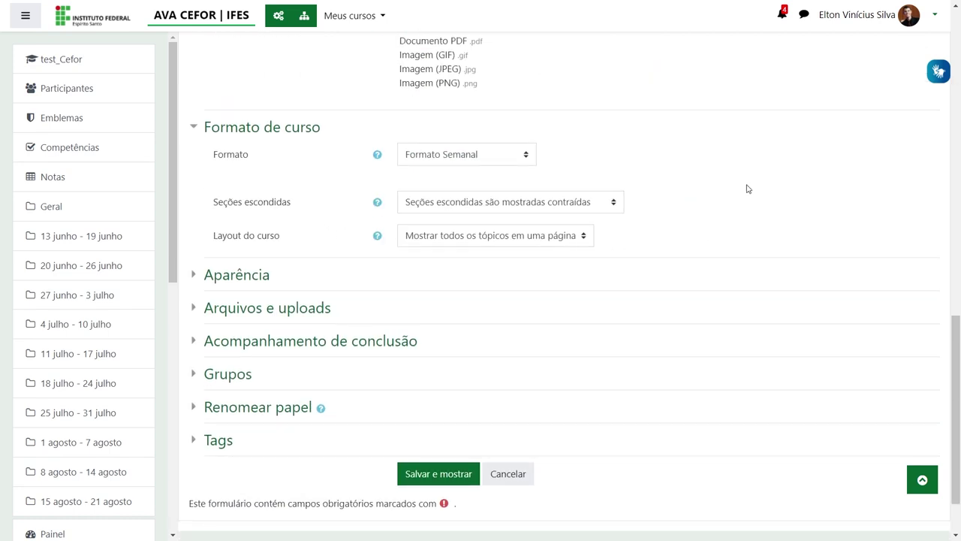
scroll(444, 335, down, 1)
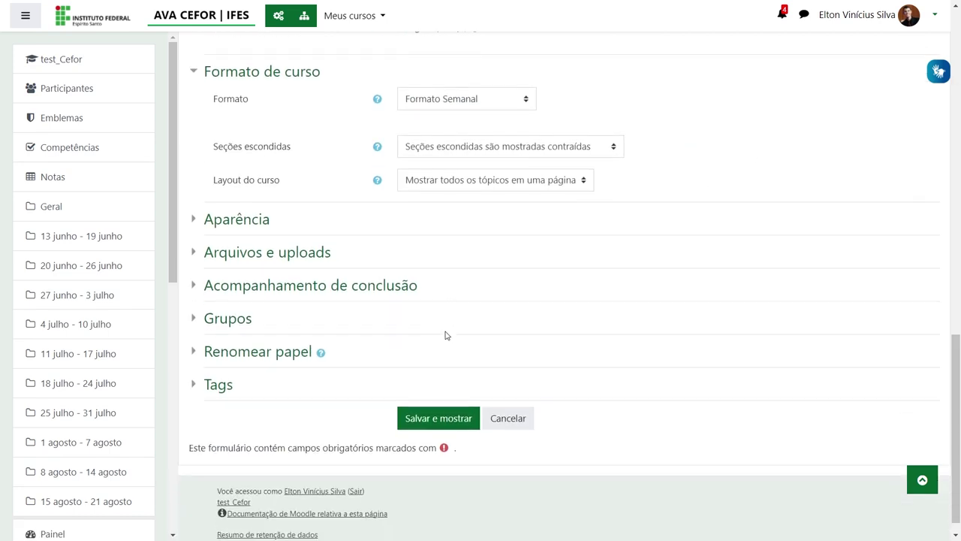
click(255, 299)
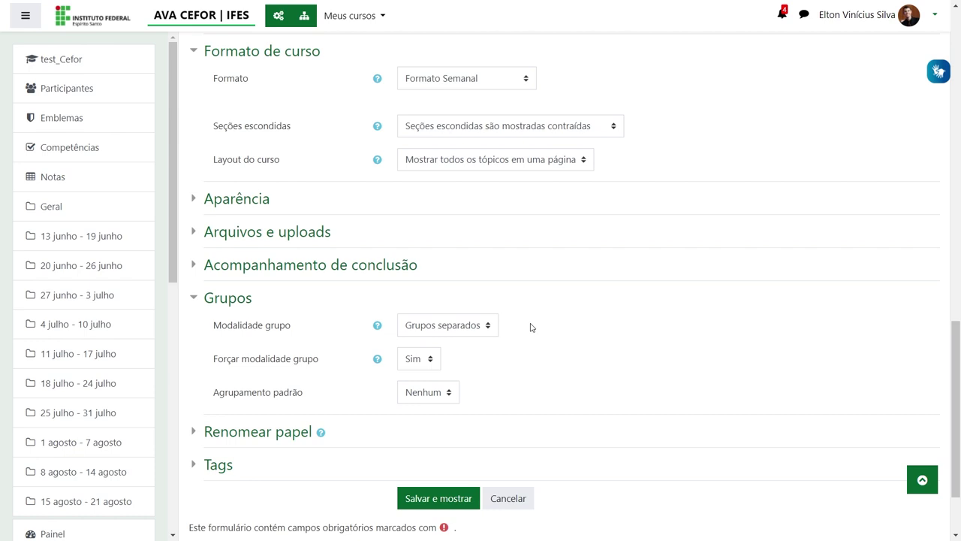
click(460, 330)
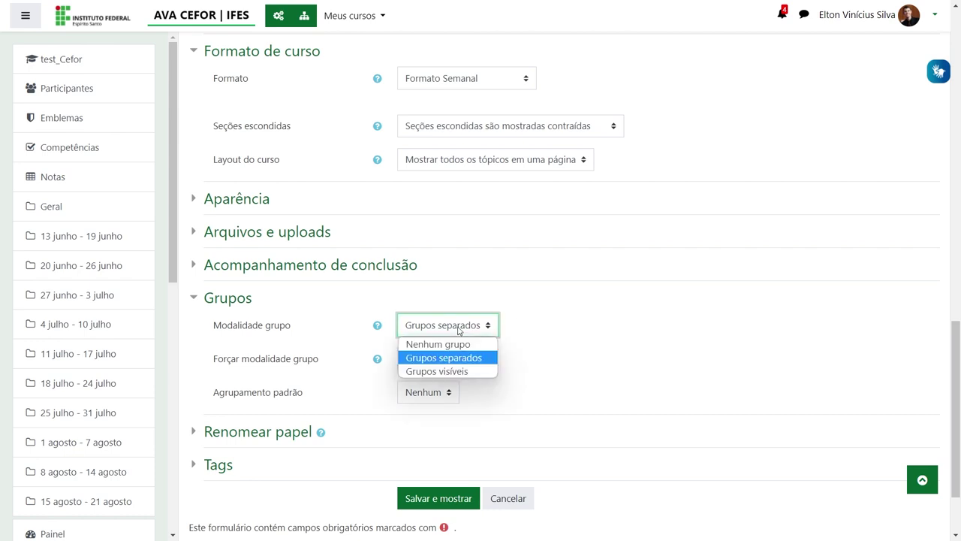
click(559, 327)
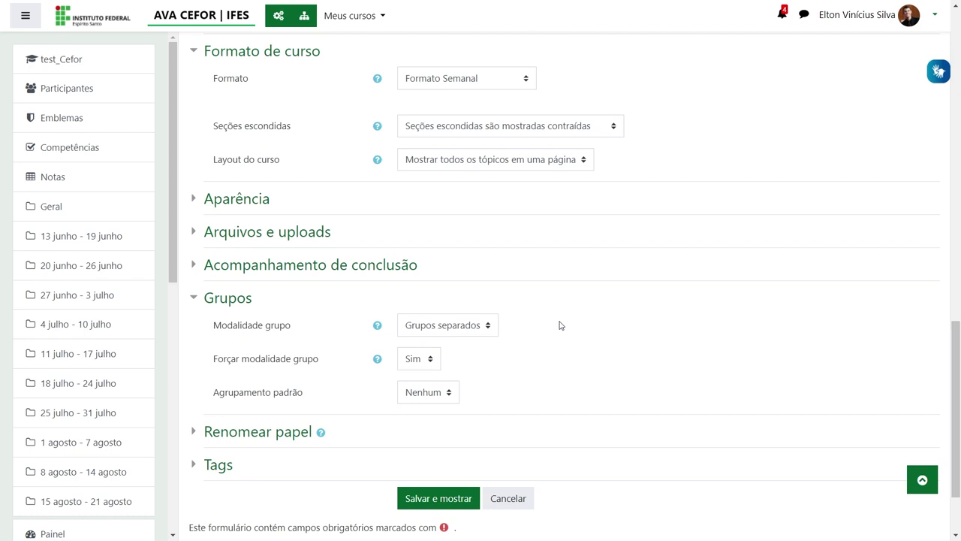
click(483, 326)
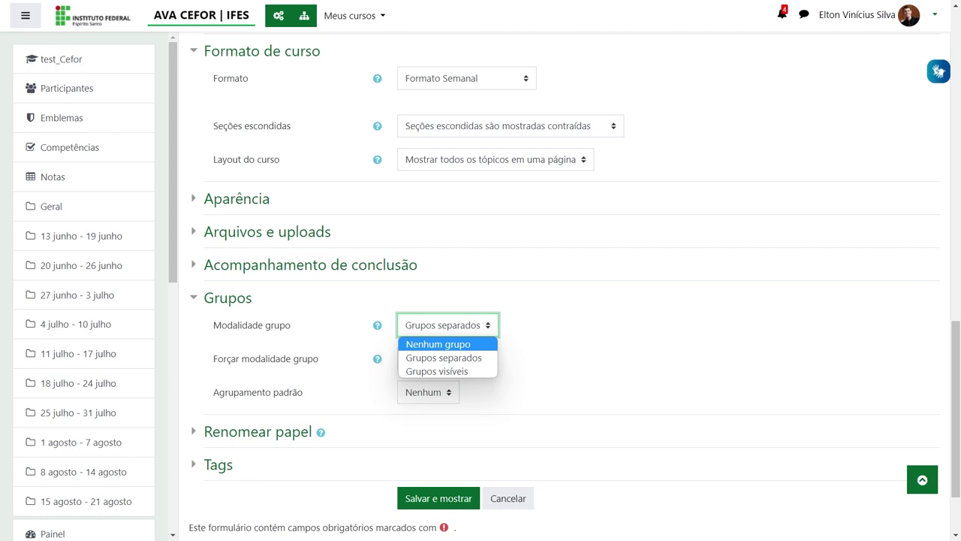
click(438, 344)
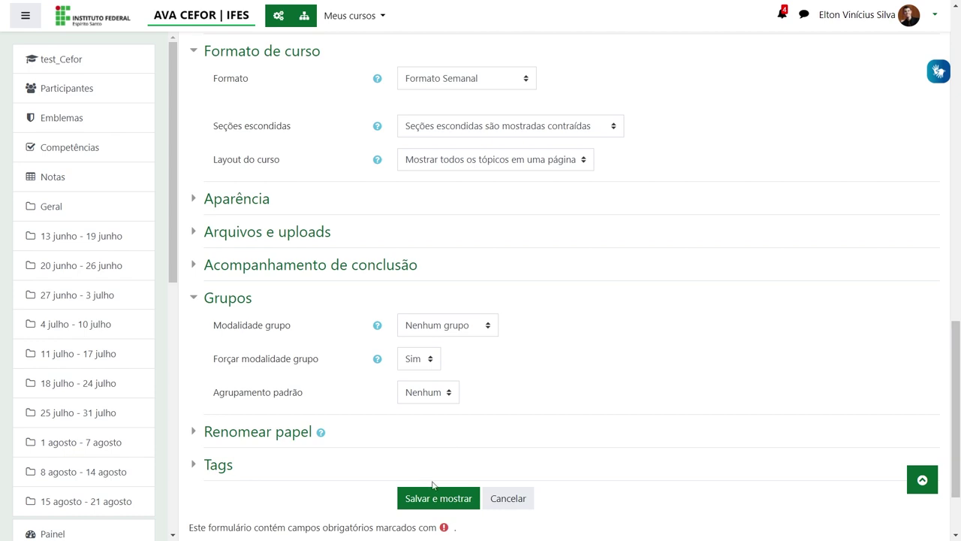
click(436, 503)
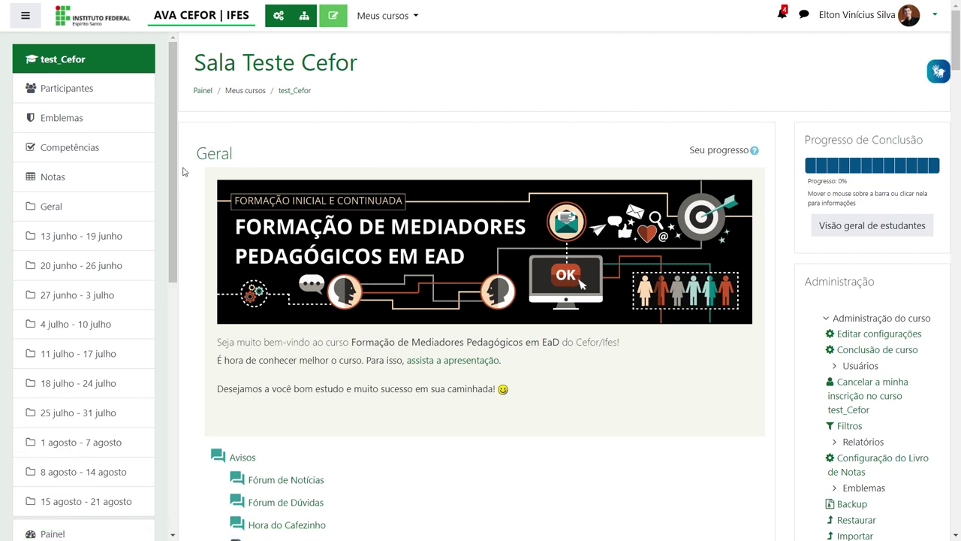
Open the course's gradebook setup page (Configuração do Livro de Notas)
click(274, 23)
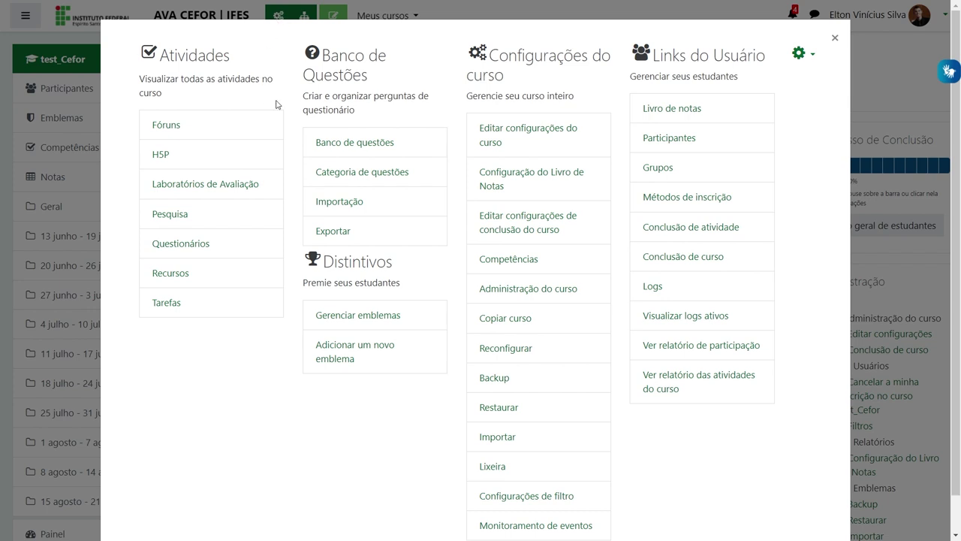
click(673, 109)
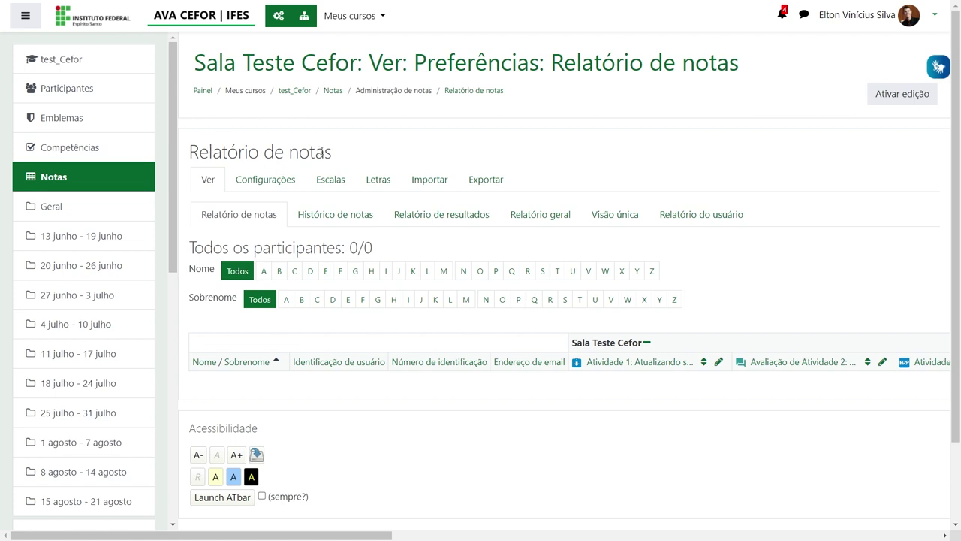
click(269, 186)
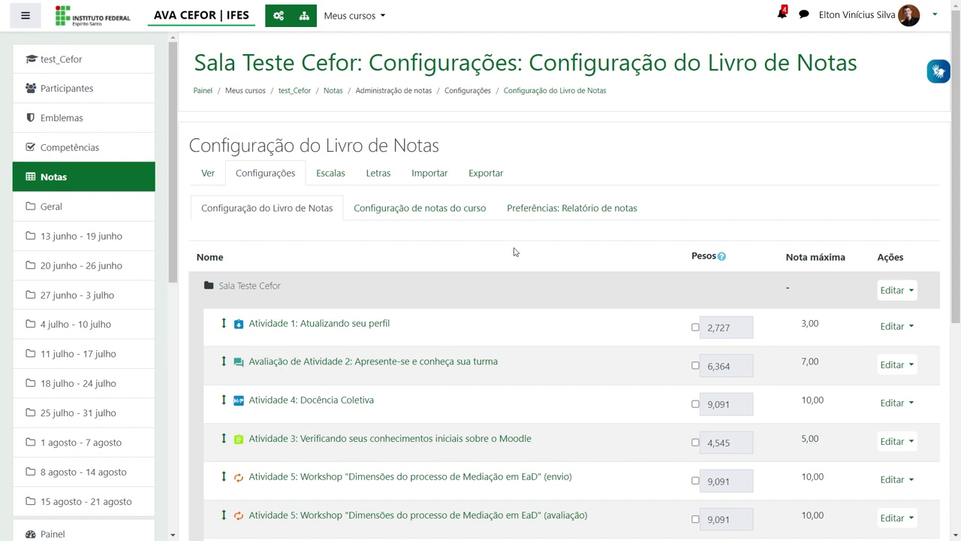
Examine the gradebook items with their weights and maximum grades, and check the course total
scroll(515, 252, down, 2)
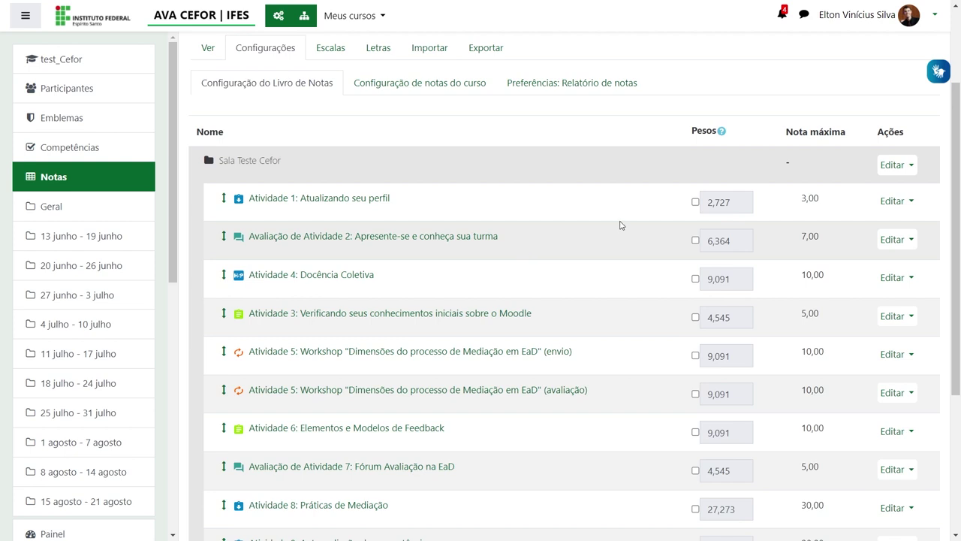
scroll(625, 222, down, 2)
scroll(624, 220, down, 1)
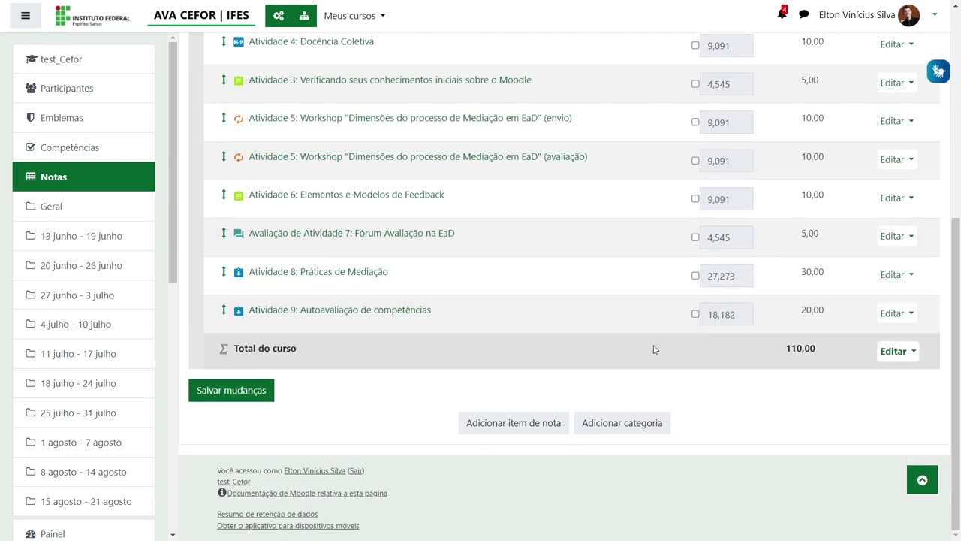
drag(816, 348, 788, 349)
click(784, 349)
drag(821, 351, 785, 348)
scroll(635, 365, up, 1)
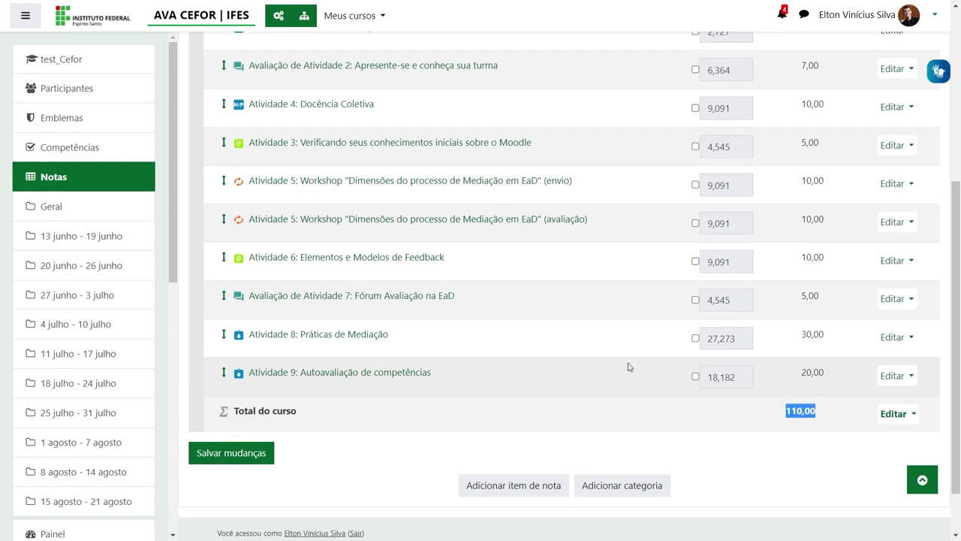
scroll(629, 366, up, 1)
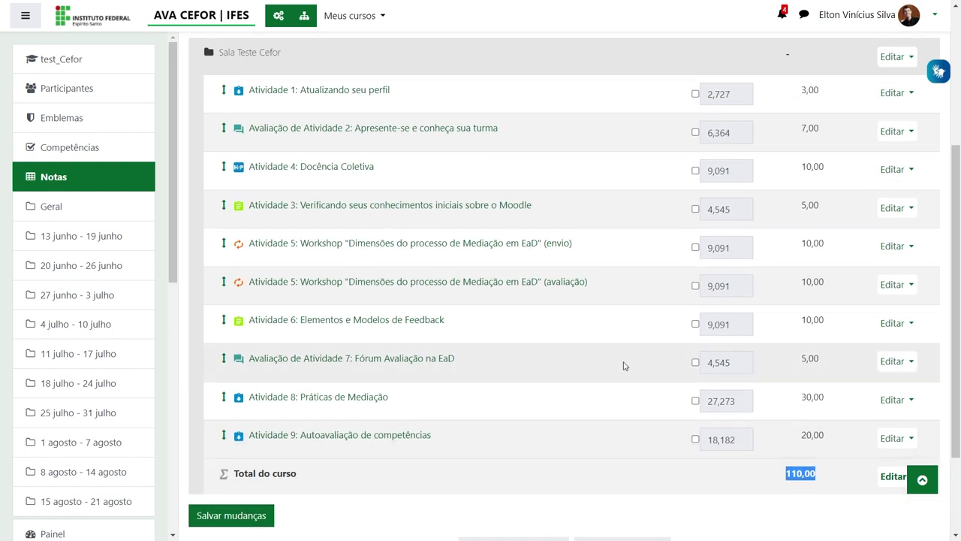
scroll(613, 358, up, 2)
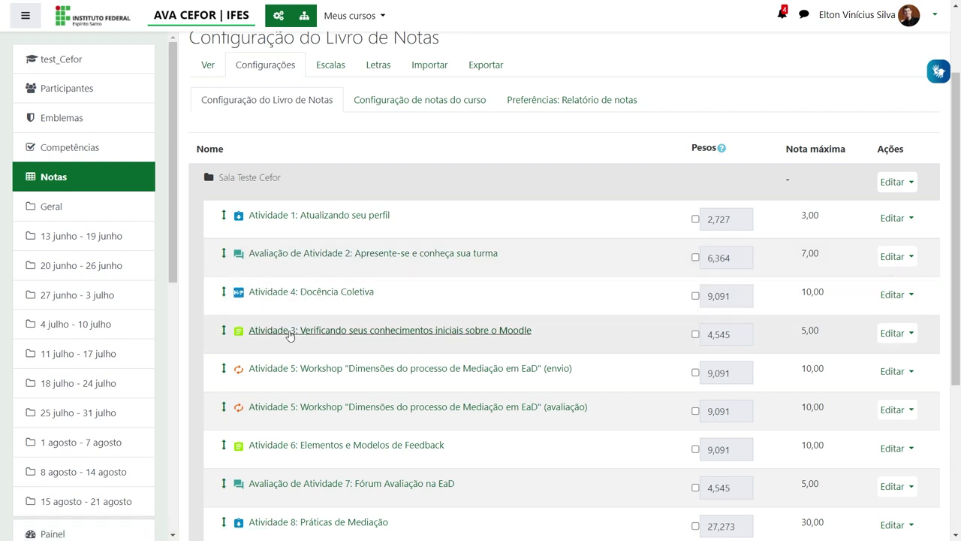
Move Atividade 3 in the gradebook so it sits between Atividade 2 and Atividade 4, and check the order
click(223, 336)
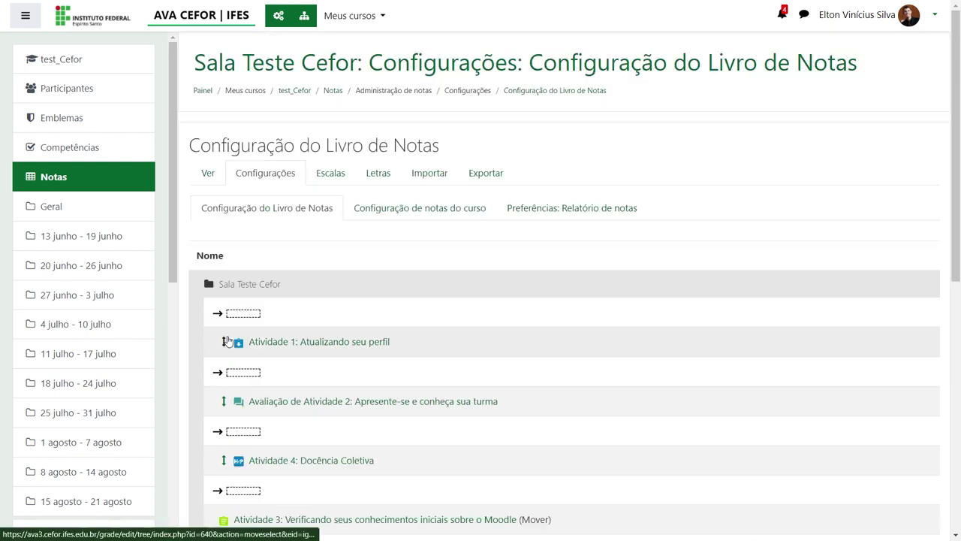
scroll(250, 341, down, 2)
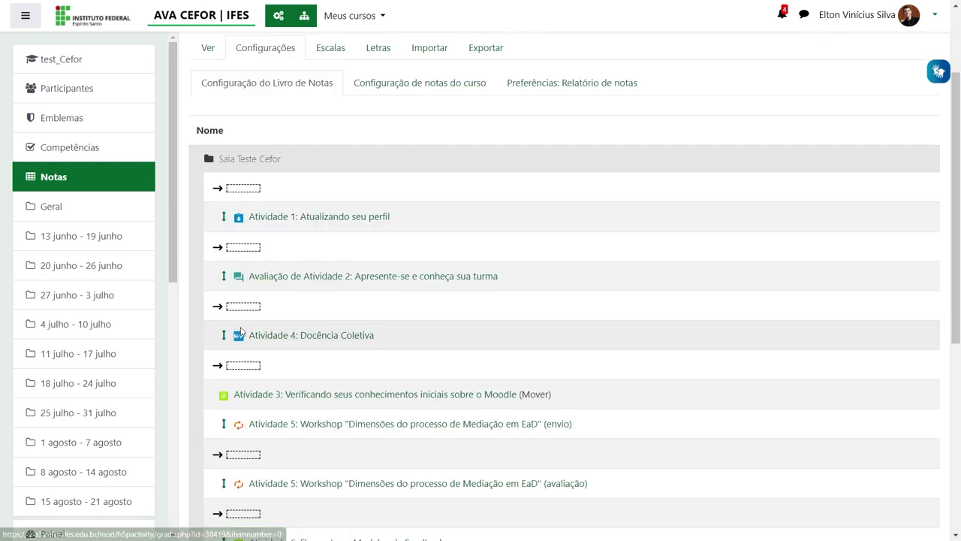
click(243, 308)
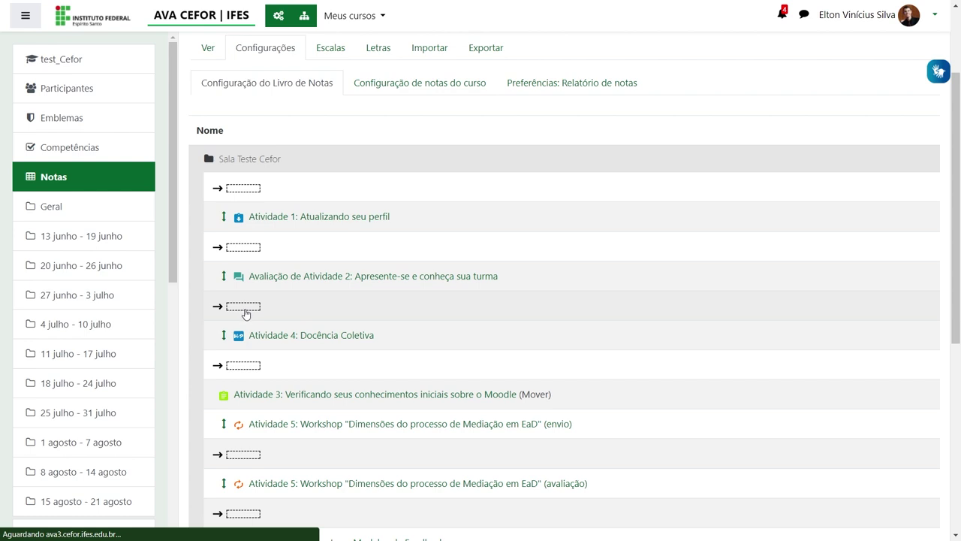
scroll(443, 252, down, 2)
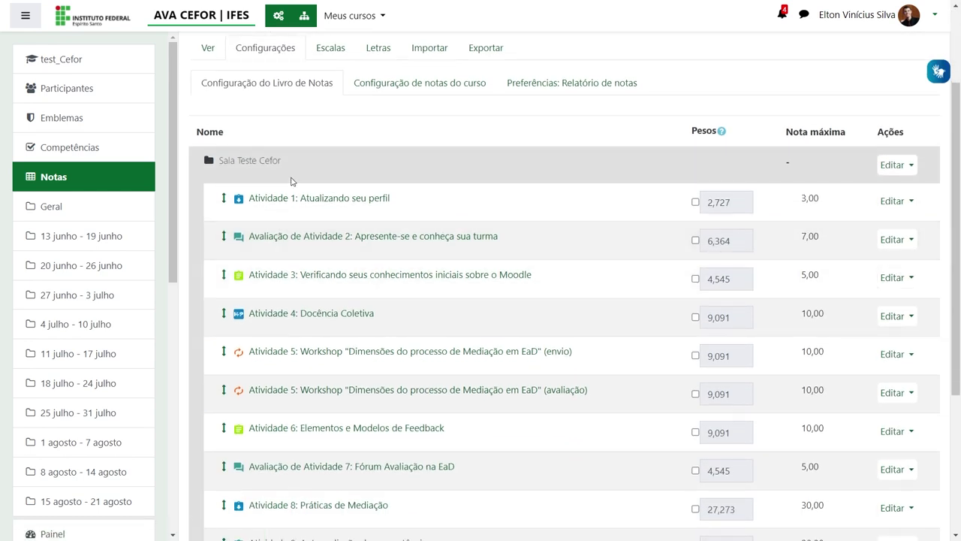
scroll(291, 181, down, 1)
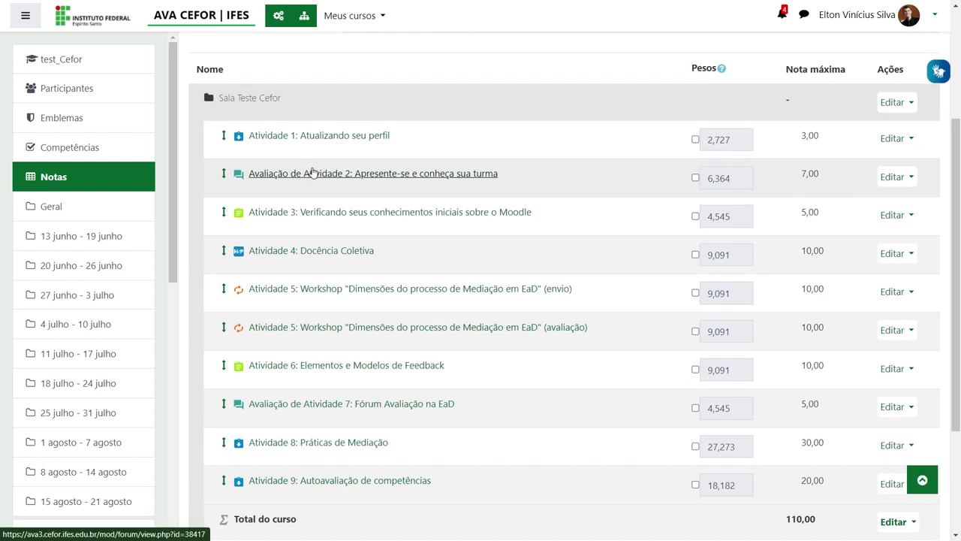
Return from the gradebook setup to the main page of Sala Teste Cefor and turn on course editing
scroll(311, 173, up, 3)
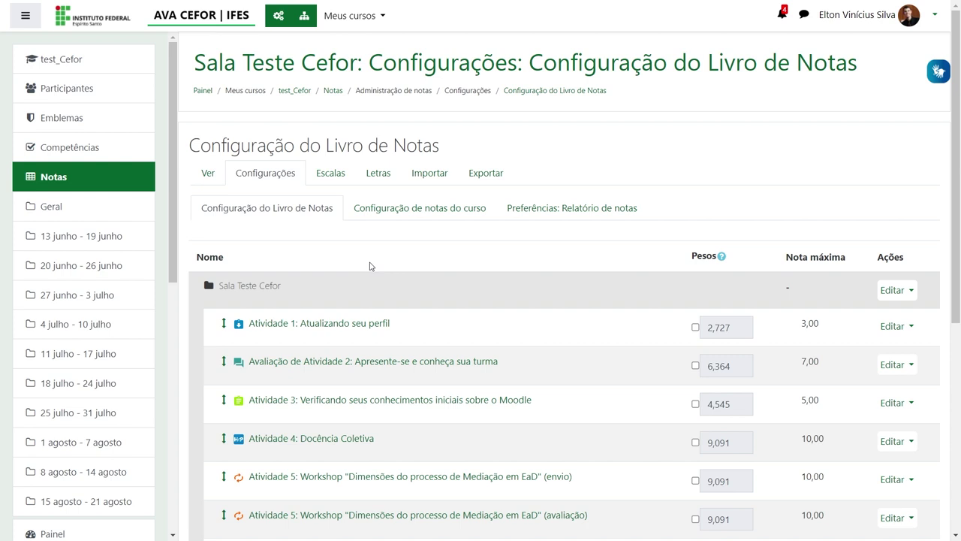
click(285, 21)
click(284, 21)
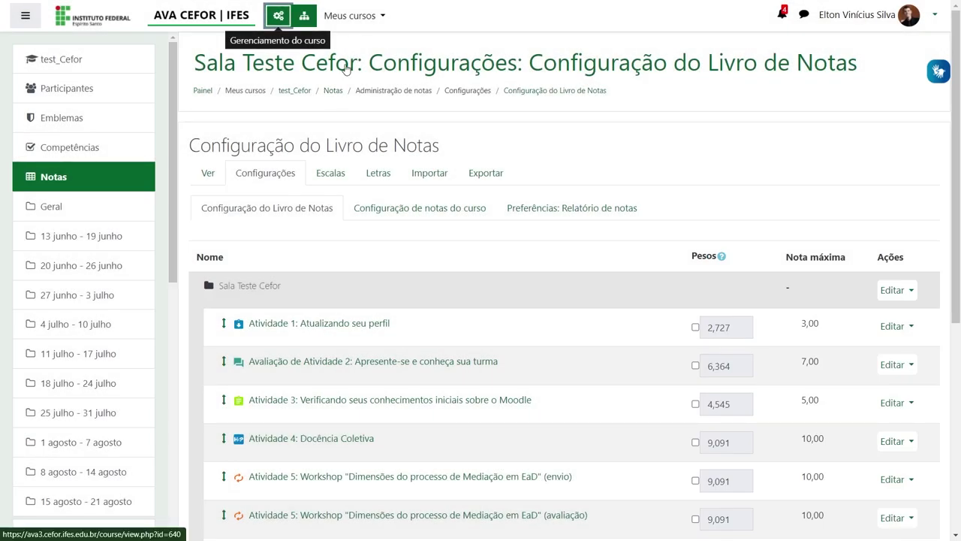
click(345, 68)
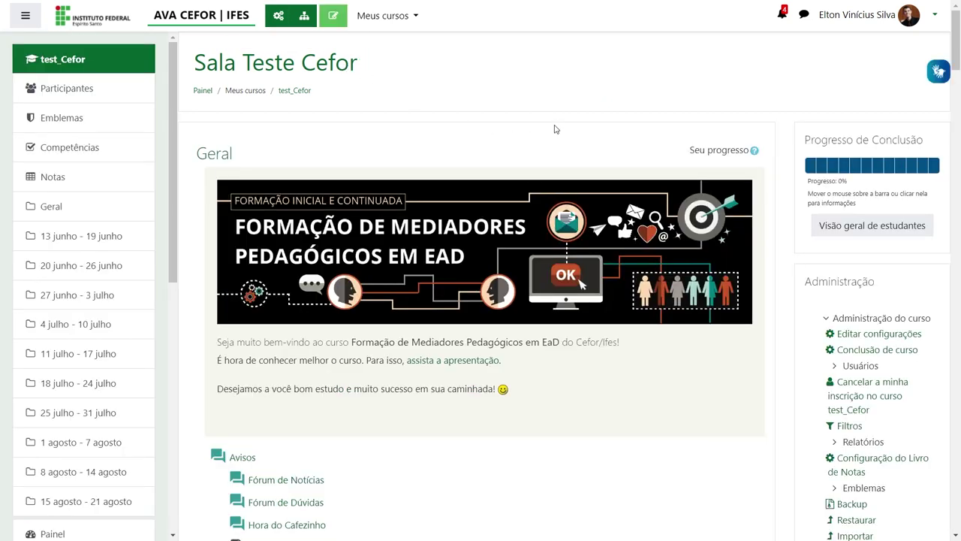
scroll(558, 128, down, 2)
scroll(432, 105, up, 2)
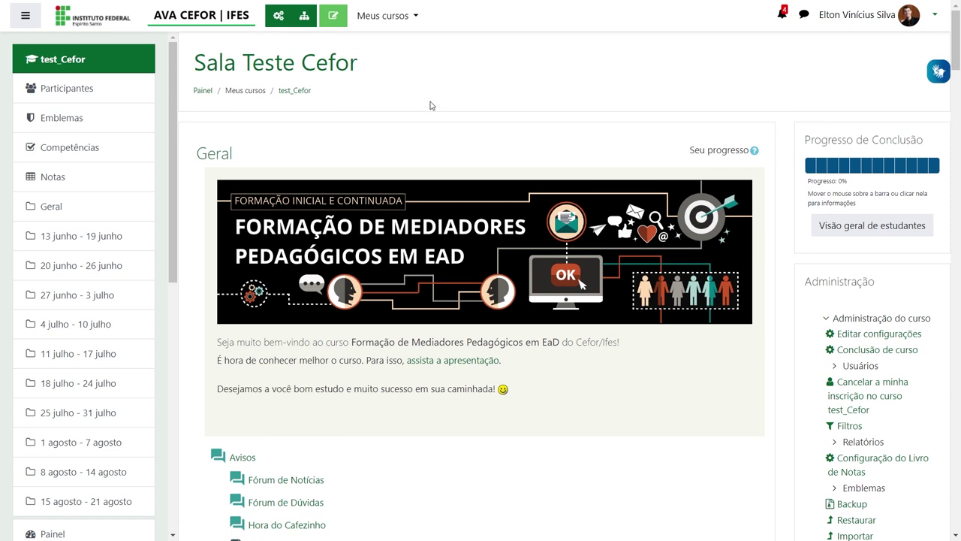
click(333, 20)
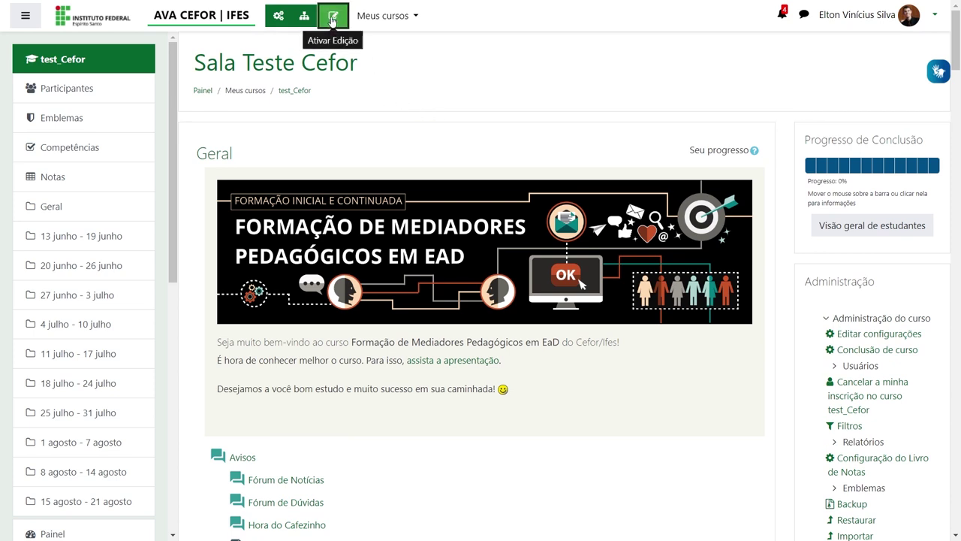
Hide the resource Livro: Introdução ao Moodle under Tema 1 from students and check its visibility label
scroll(452, 166, down, 8)
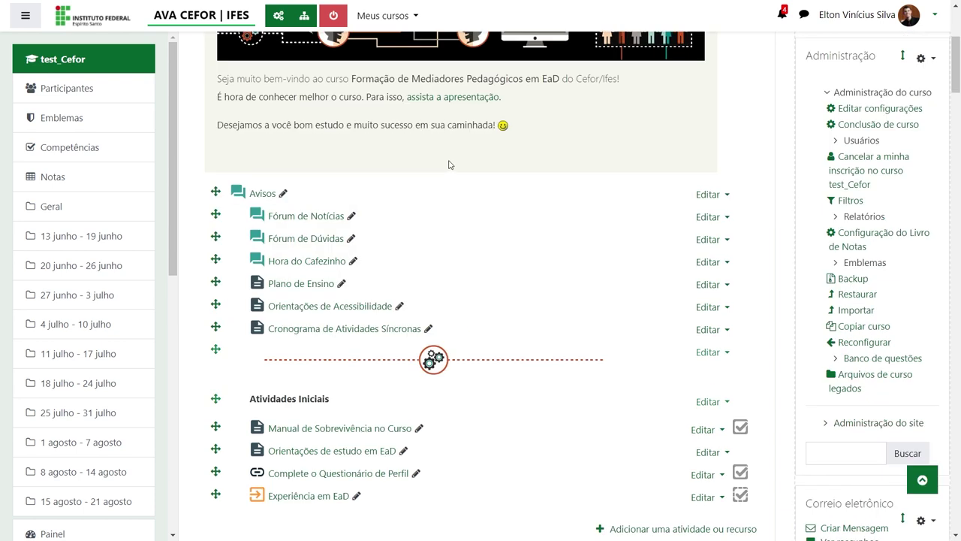
scroll(450, 162, down, 6)
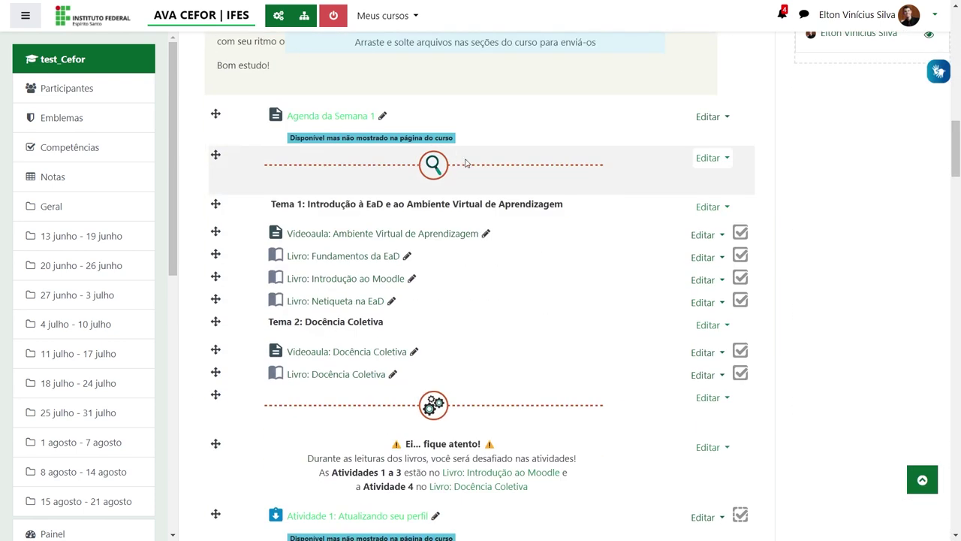
click(708, 279)
click(630, 364)
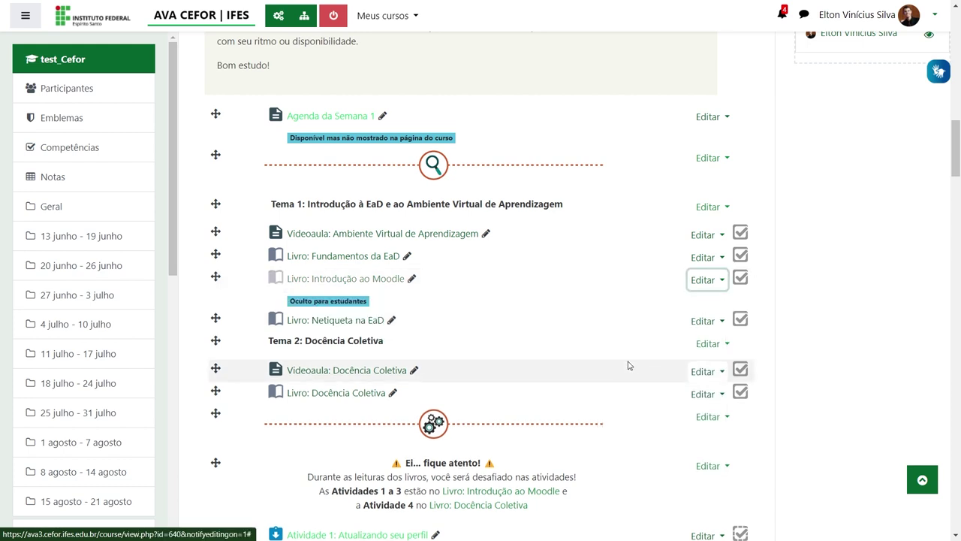
drag(325, 300, 365, 299)
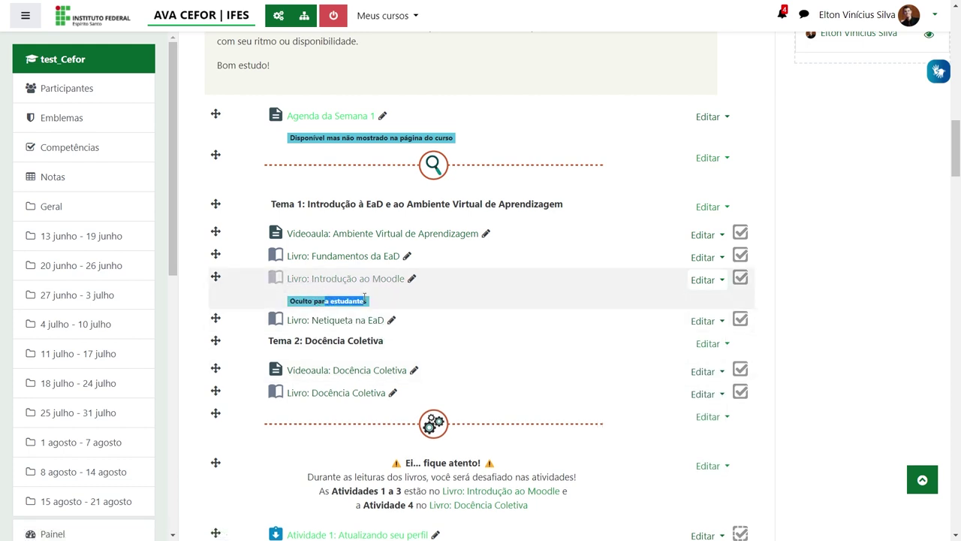
click(305, 298)
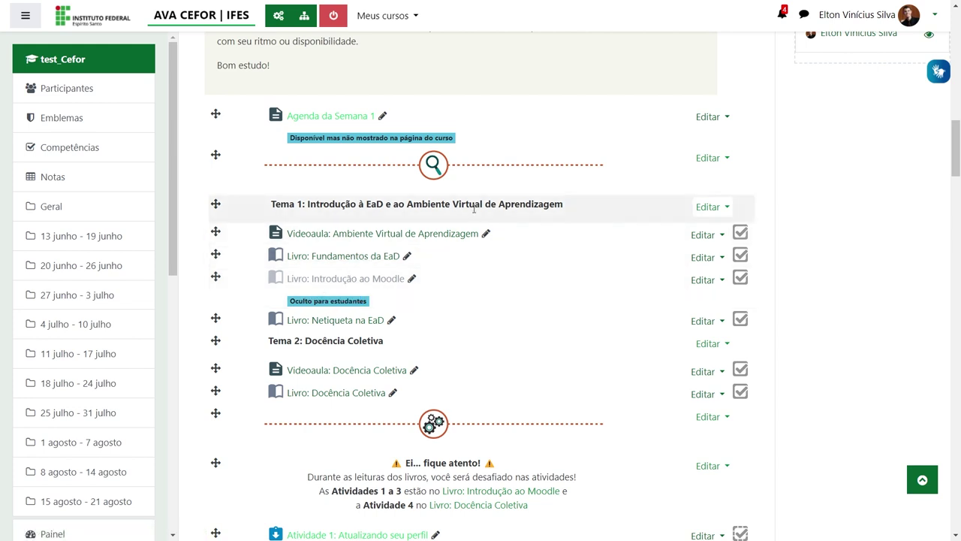
Make Livro: Introdução ao Moodle under Tema 1 visible to students again
scroll(475, 207, down, 2)
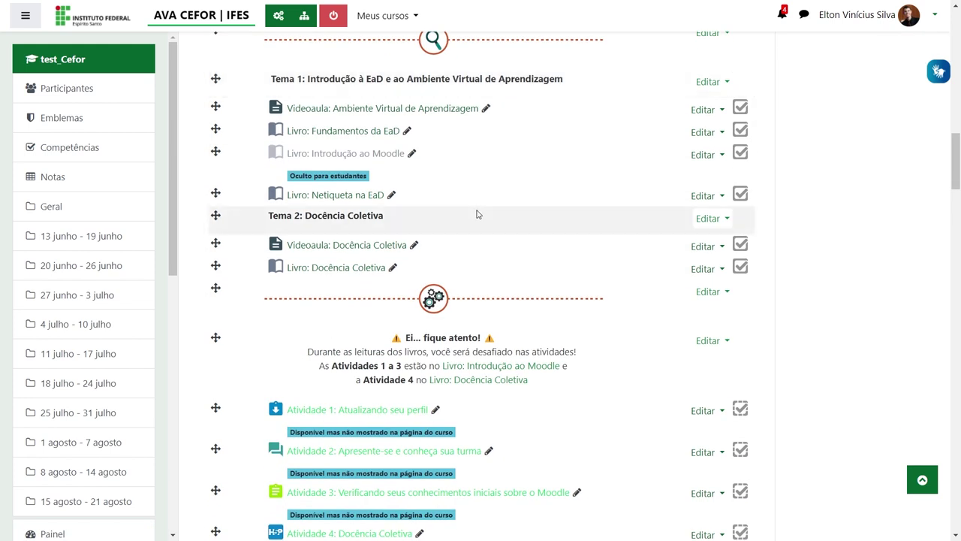
scroll(476, 215, up, 2)
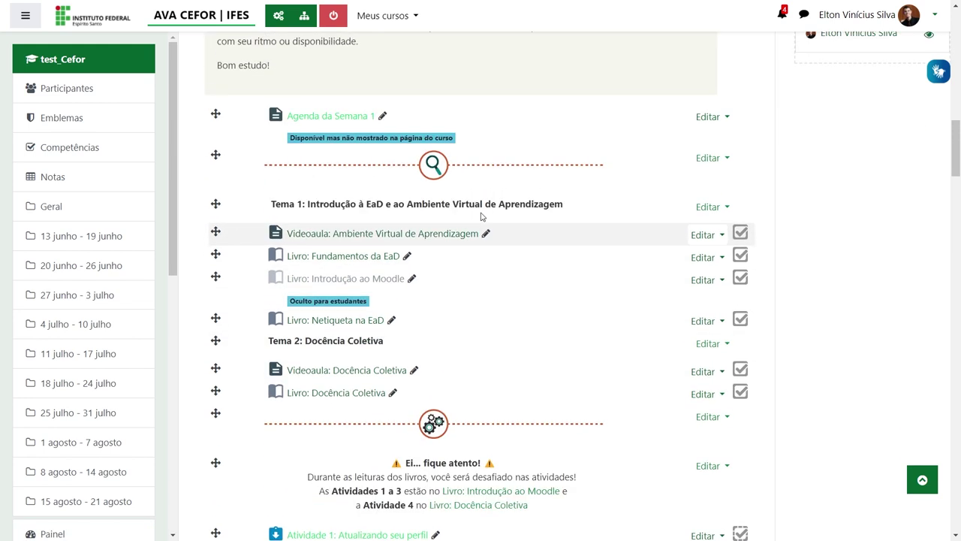
click(710, 281)
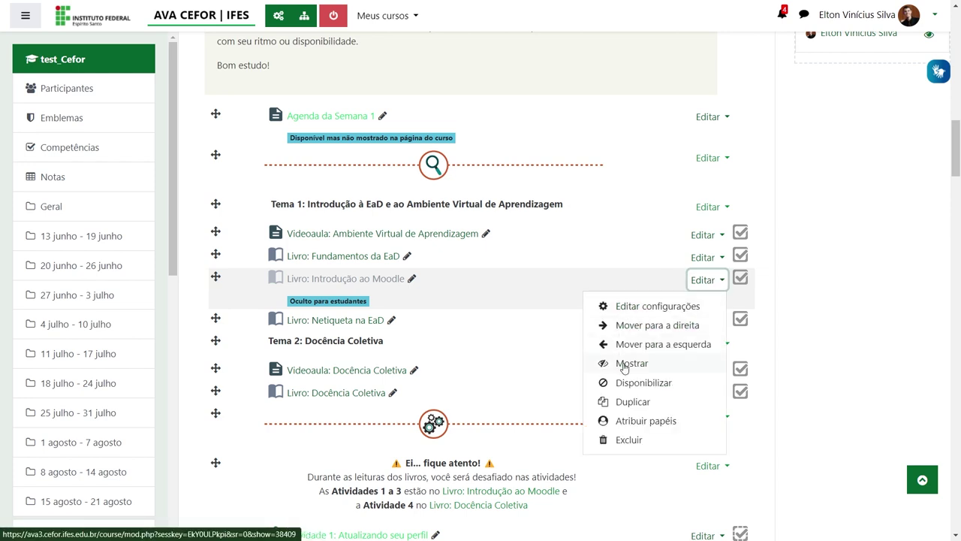
click(623, 366)
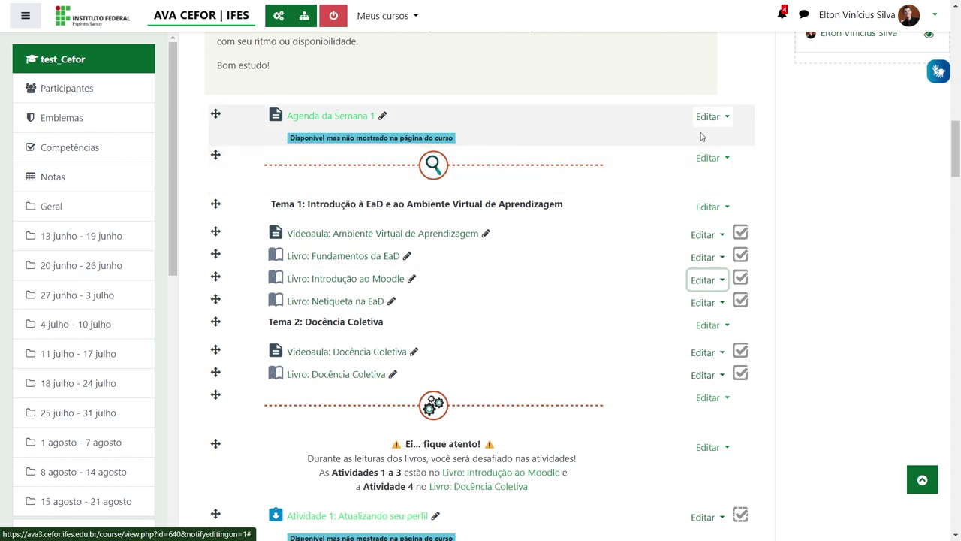
Hide the whole week section 20 junho - 26 junho from students and check its visibility label
scroll(765, 151, down, 6)
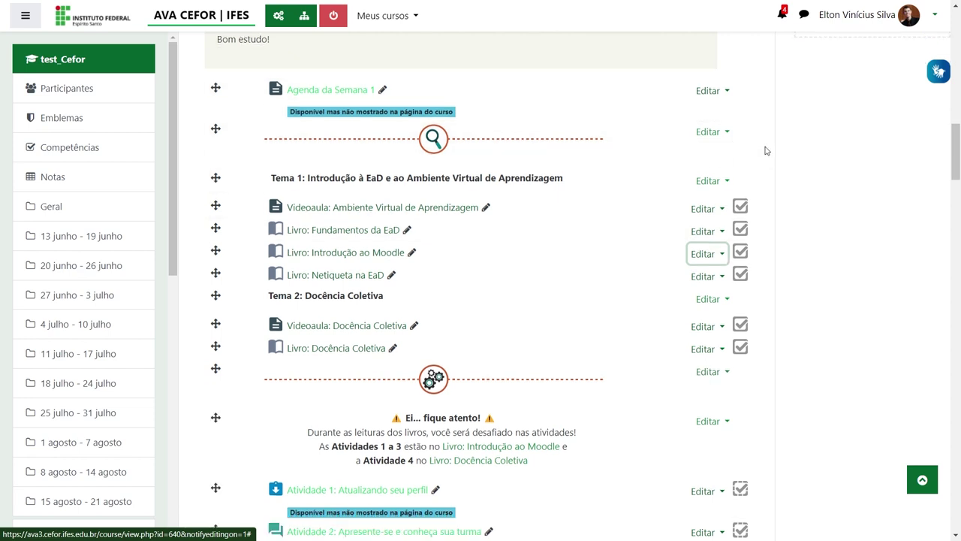
click(735, 239)
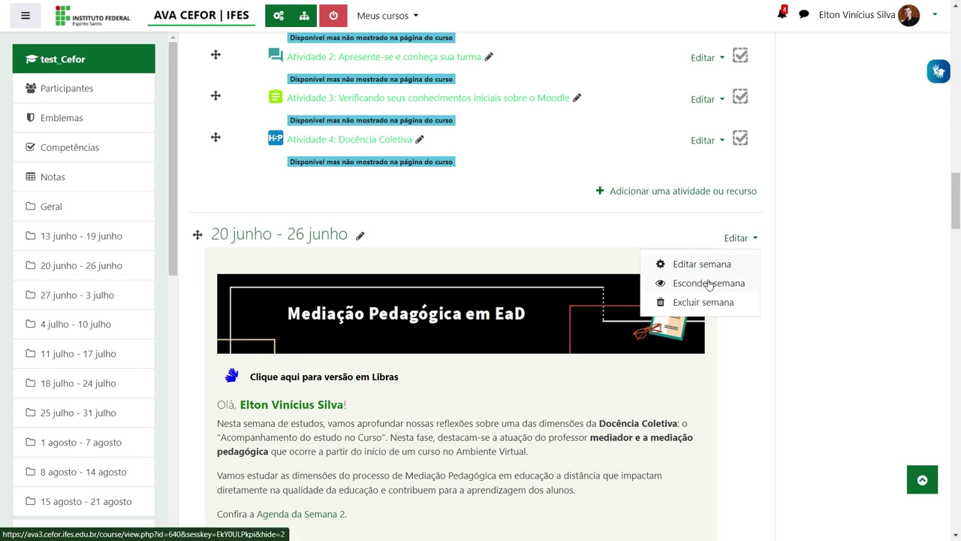
click(708, 284)
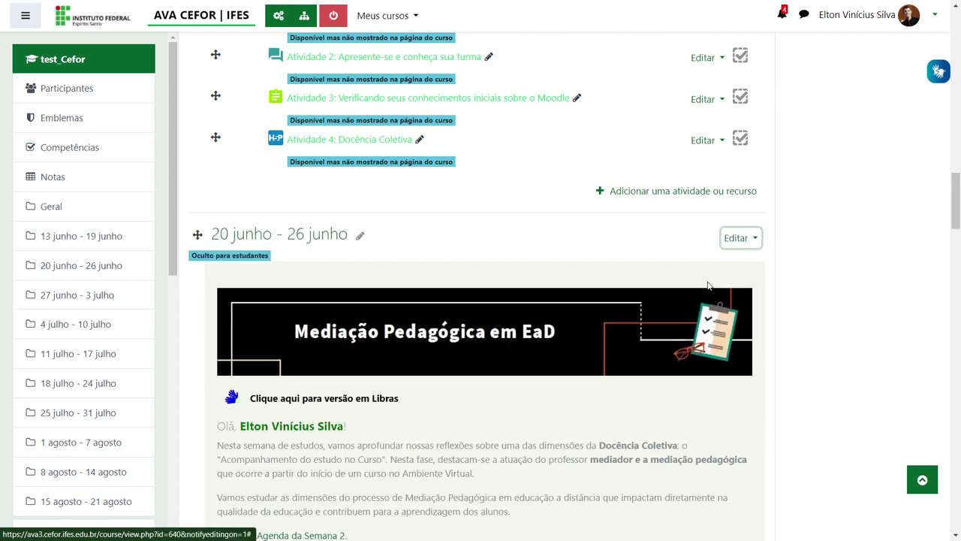
click(389, 261)
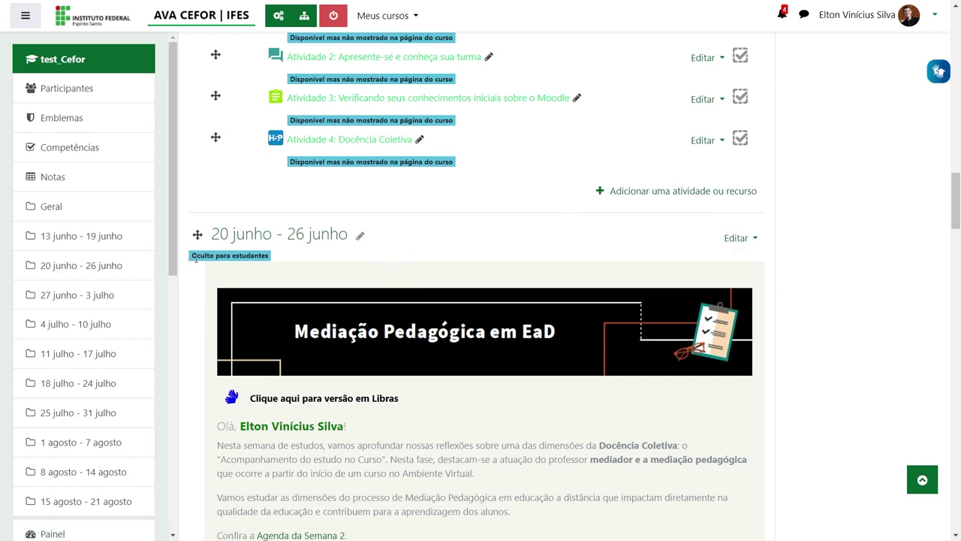
drag(193, 259, 279, 262)
click(519, 265)
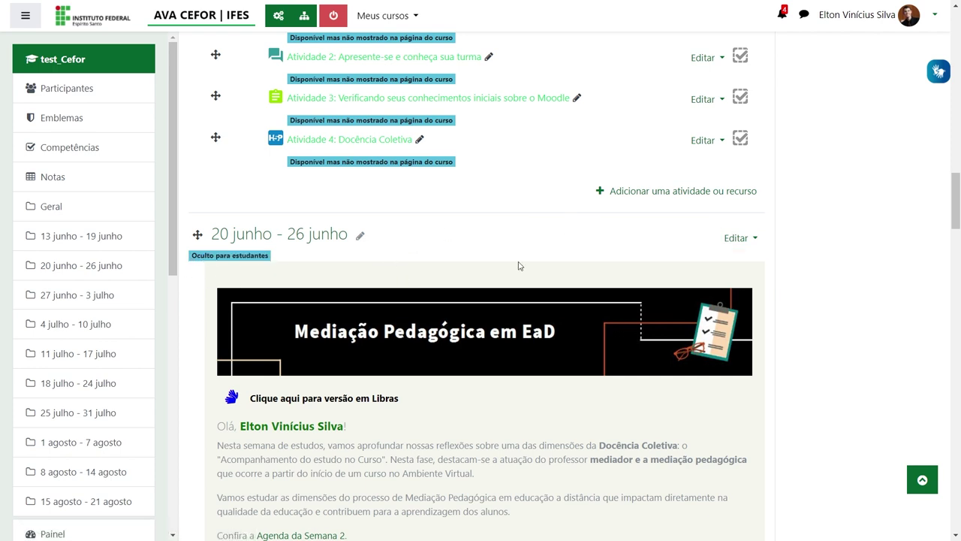
Show the week section 20 junho - 26 junho to students again and look over its contents
click(753, 239)
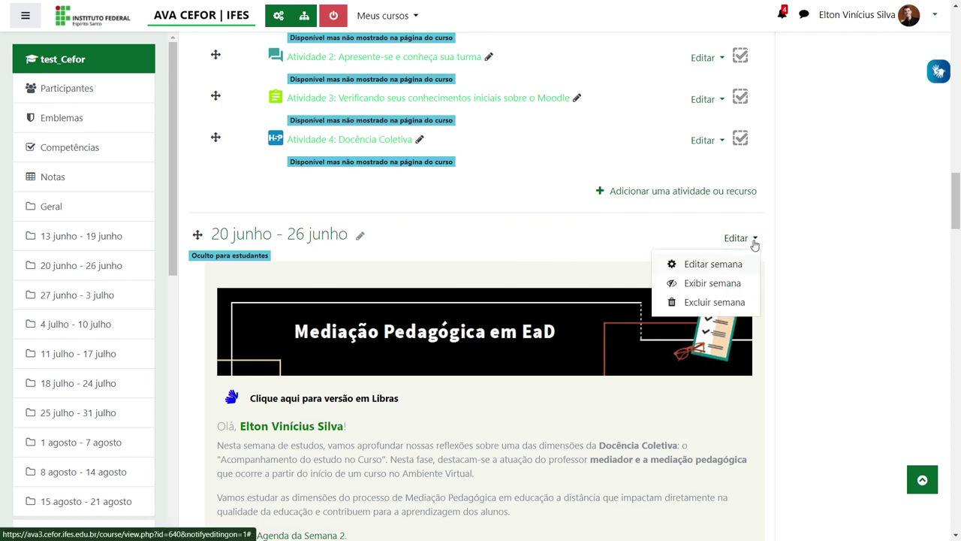
click(698, 286)
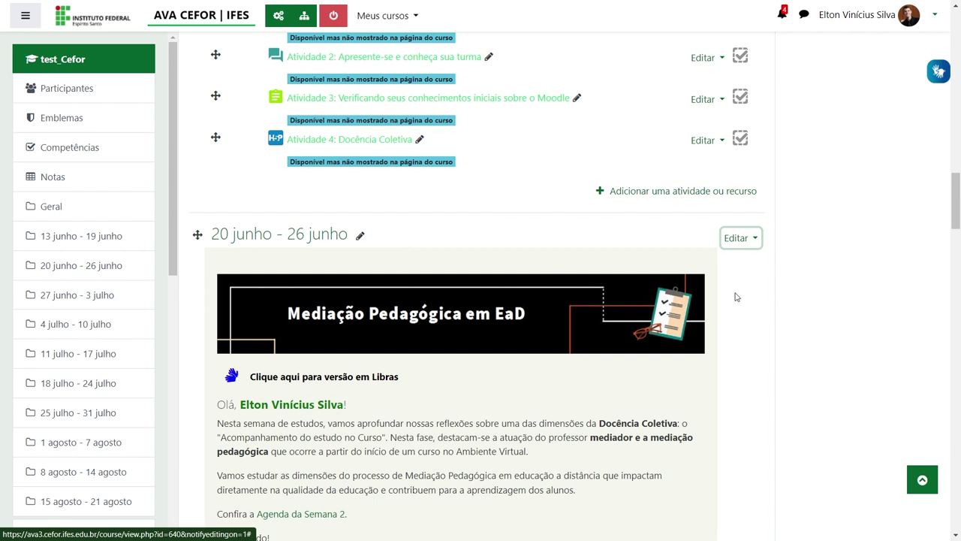
scroll(755, 291, down, 3)
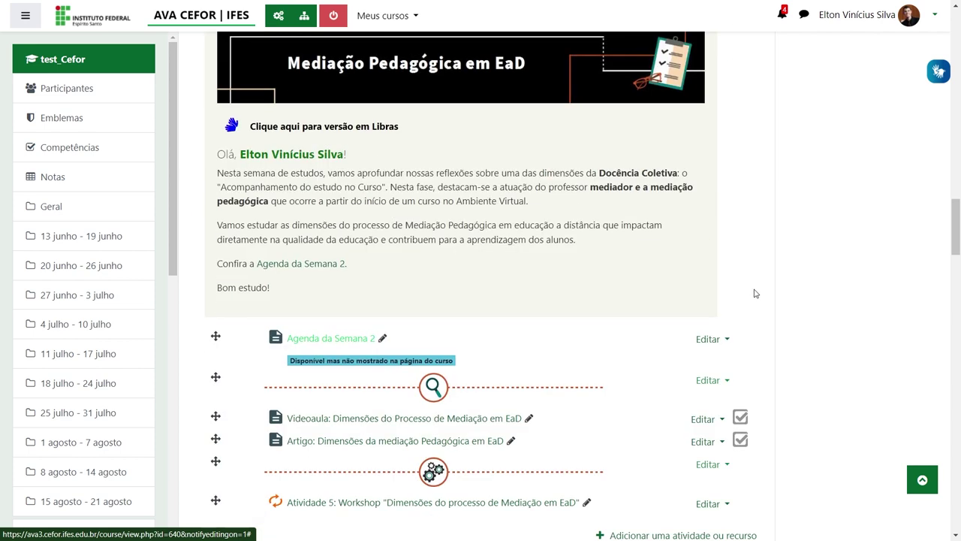